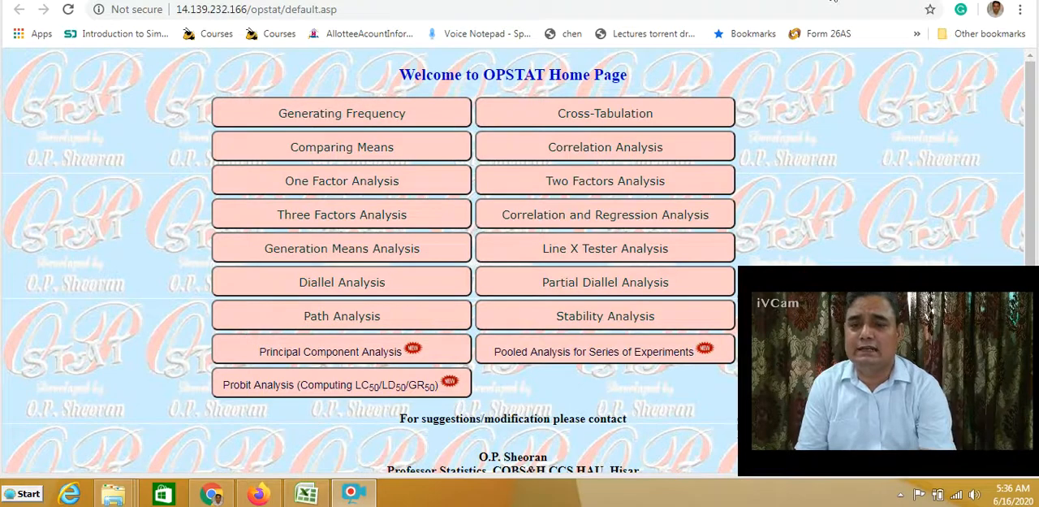
Open the Cross-Tabulation analysis in OPSTAT, and switch to Excel to show the Social Sciences sheet of the sample data workbook
{"action": "left_click", "coordinate": [614, 120]}
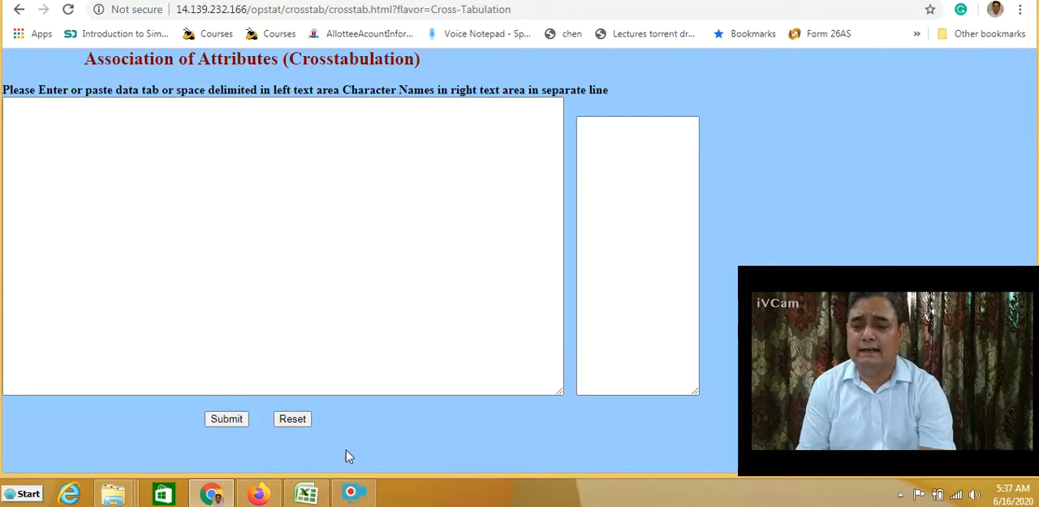
{"action": "left_click", "coordinate": [306, 493]}
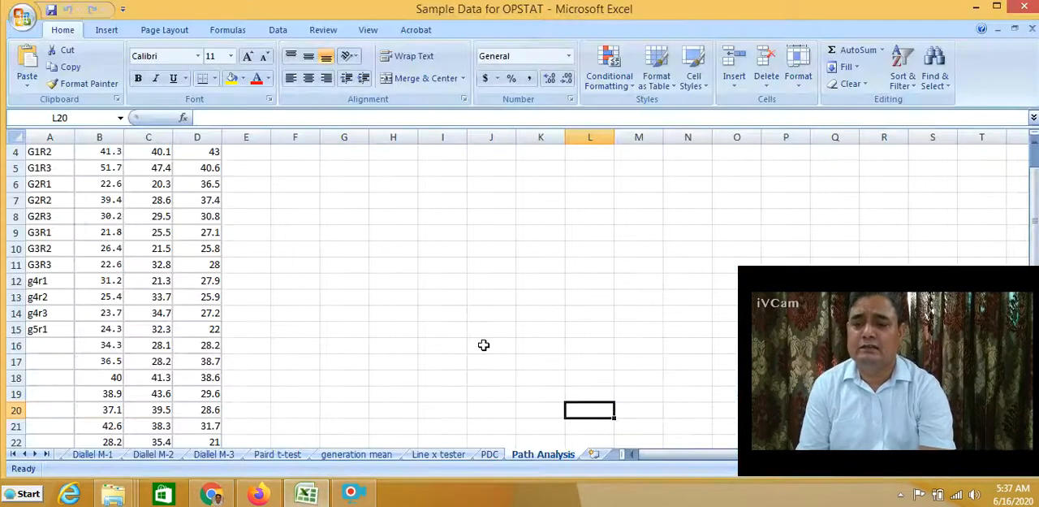
{"action": "left_click", "coordinate": [12, 453]}
{"action": "left_click", "coordinate": [92, 458]}
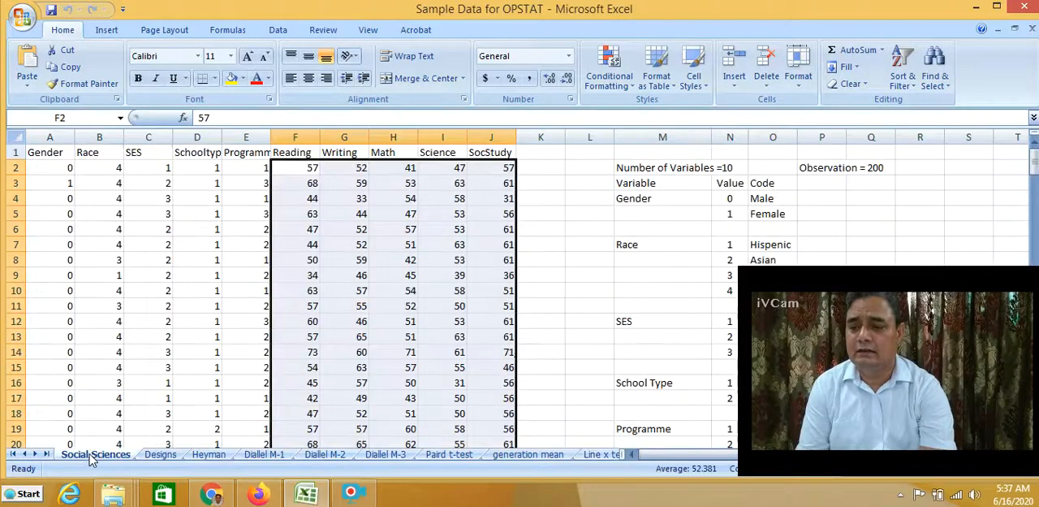
{"action": "left_click", "coordinate": [554, 260]}
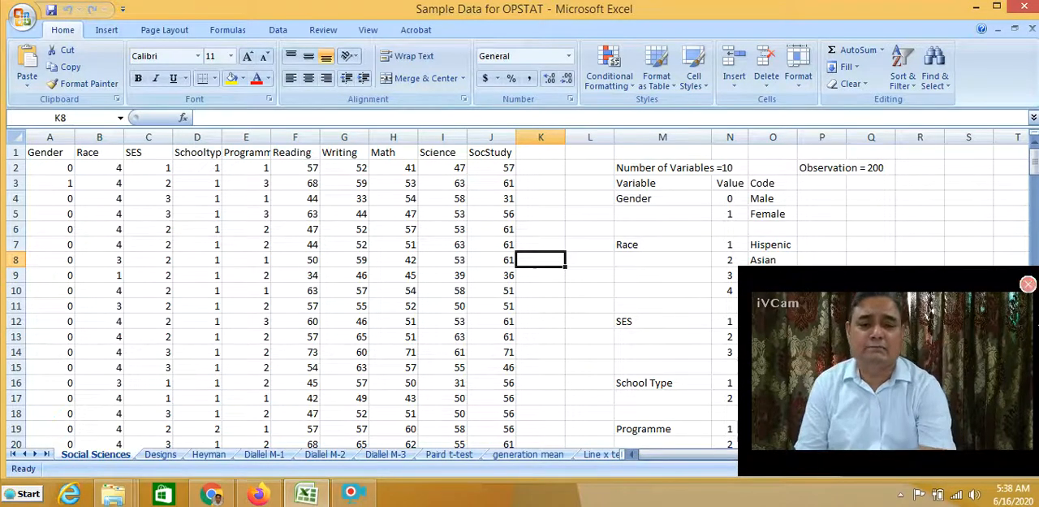
Examine the list of variables and their value codes beside the data on the Social Sciences sheet
{"action": "left_click", "coordinate": [1035, 235]}
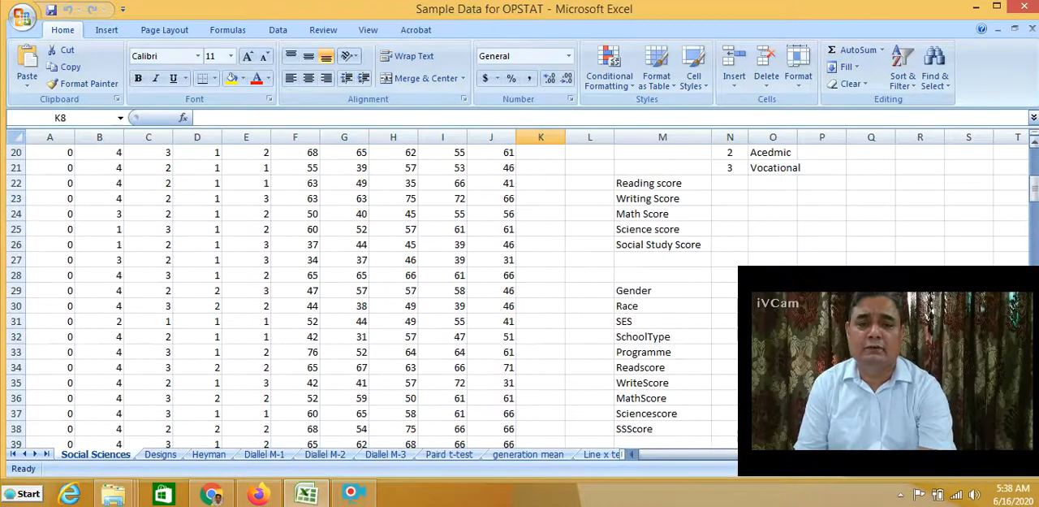
{"action": "left_click", "coordinate": [1034, 145]}
{"action": "left_click", "coordinate": [1034, 144]}
{"action": "left_click", "coordinate": [1034, 145]}
{"action": "left_click", "coordinate": [1035, 145]}
{"action": "left_click", "coordinate": [1035, 144]}
{"action": "left_click", "coordinate": [1035, 145]}
{"action": "left_click", "coordinate": [1034, 144]}
{"action": "left_click", "coordinate": [1035, 145]}
{"action": "left_click", "coordinate": [1035, 144]}
{"action": "left_click", "coordinate": [1034, 144]}
{"action": "left_click", "coordinate": [1034, 145]}
{"action": "left_click", "coordinate": [1034, 145]}
{"action": "left_click", "coordinate": [1035, 144]}
{"action": "left_click", "coordinate": [1034, 145]}
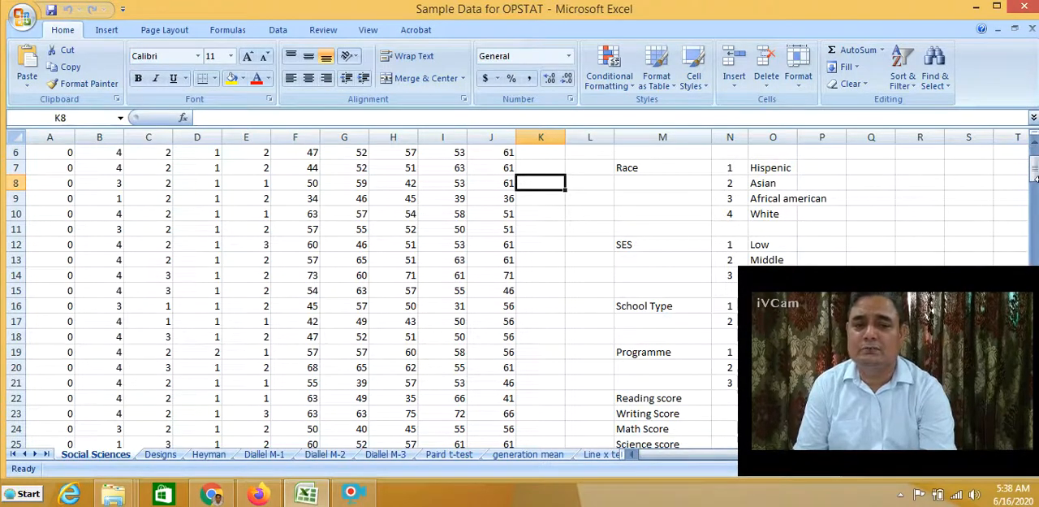
{"action": "left_click_drag", "start_coordinate": [1035, 174], "coordinate": [1033, 179]}
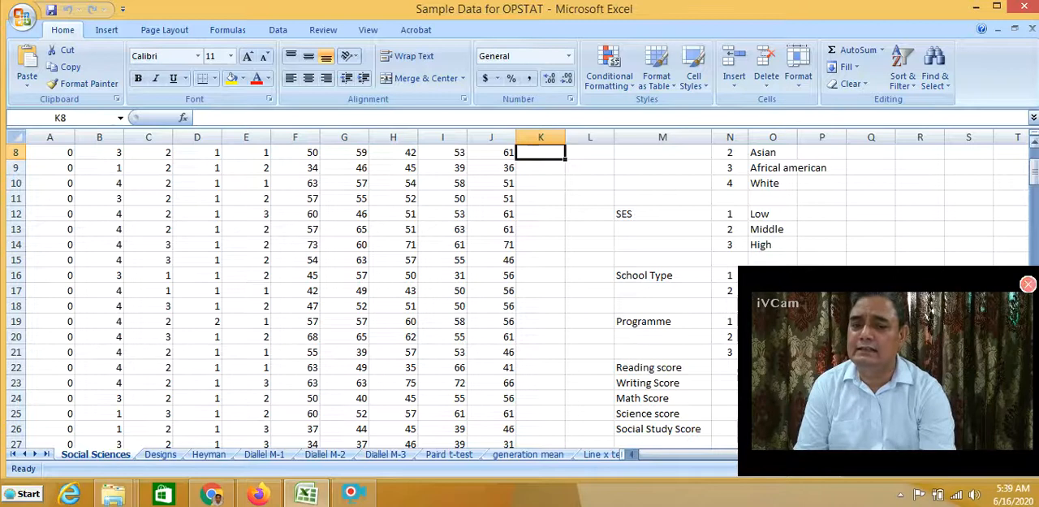
{"action": "left_click_drag", "start_coordinate": [1033, 176], "coordinate": [1034, 189]}
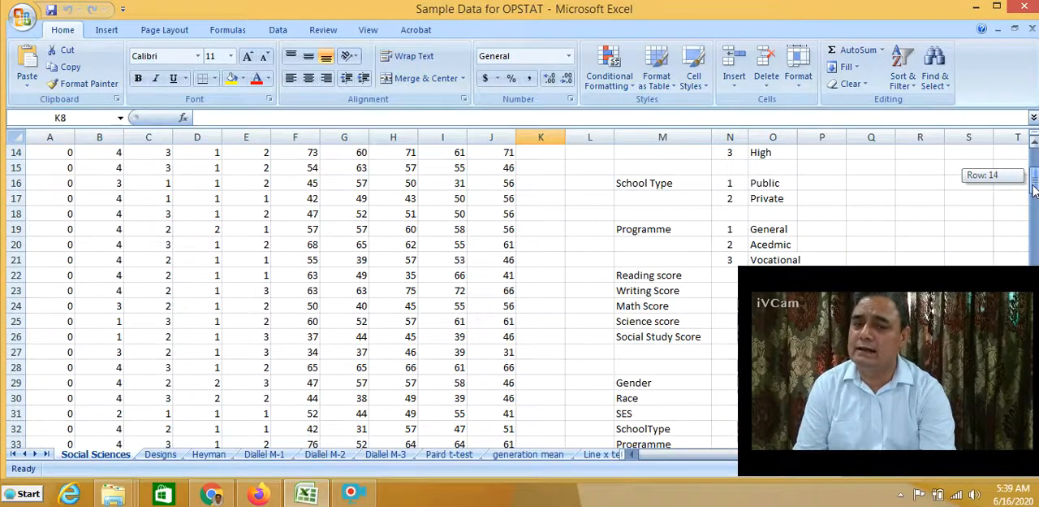
{"action": "mouse_move", "coordinate": [1034, 187]}
{"action": "left_mouse_down"}
{"action": "mouse_move", "coordinate": [1034, 201]}
{"action": "mouse_move", "coordinate": [1034, 187]}
{"action": "left_mouse_up"}
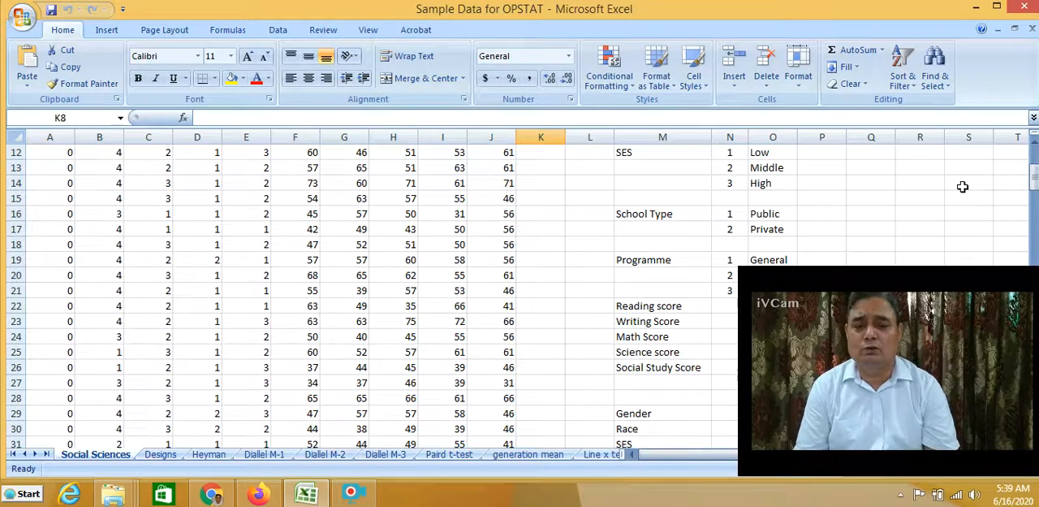
{"action": "left_click", "coordinate": [1035, 146]}
{"action": "left_click", "coordinate": [1035, 146]}
{"action": "left_click", "coordinate": [1035, 147]}
{"action": "left_click", "coordinate": [1035, 146]}
{"action": "left_click", "coordinate": [1035, 146]}
{"action": "left_click", "coordinate": [1035, 146]}
{"action": "left_click", "coordinate": [1036, 147]}
{"action": "left_click", "coordinate": [1035, 146]}
{"action": "left_click", "coordinate": [1035, 146]}
{"action": "left_click", "coordinate": [1035, 146]}
{"action": "left_click", "coordinate": [1036, 147]}
Copy the values of the Gender, Race, SES, school type and programme columns, range A2:E201
{"action": "left_click_drag", "start_coordinate": [38, 167], "coordinate": [248, 499]}
{"action": "left_click_drag", "start_coordinate": [251, 477], "coordinate": [251, 406]}
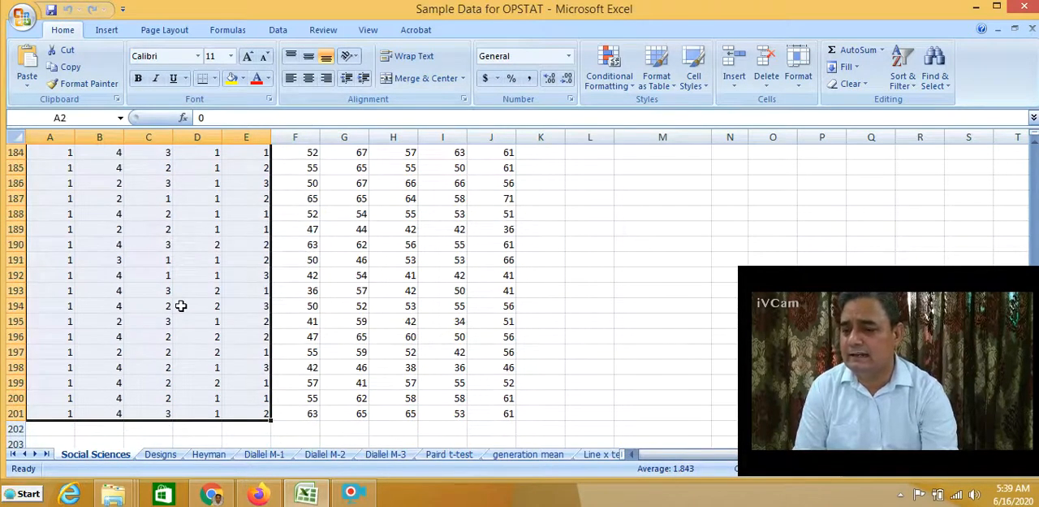
{"action": "right_click", "coordinate": [181, 305]}
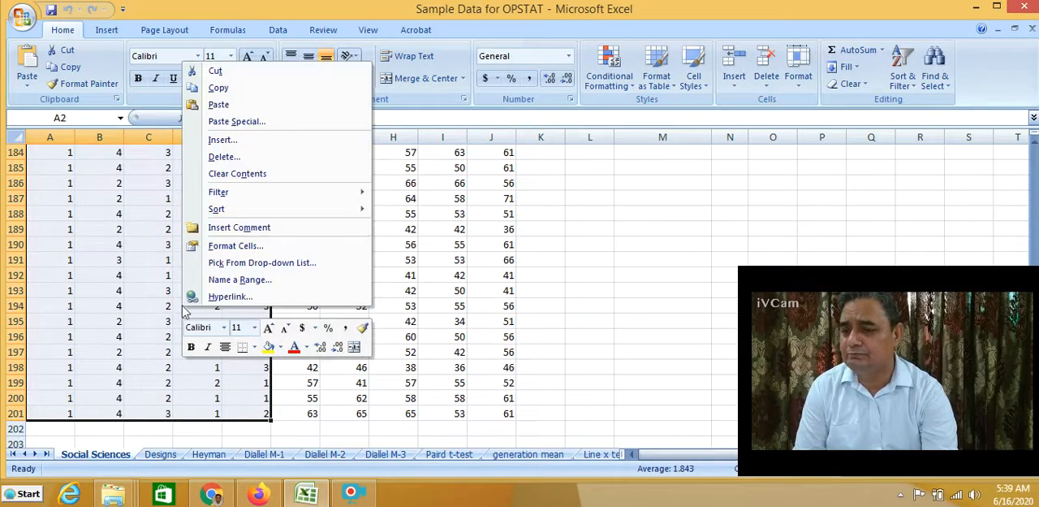
{"action": "left_click", "coordinate": [219, 88]}
{"action": "scroll", "coordinate": [227, 244], "scroll_direction": "up", "scroll_amount": 20}
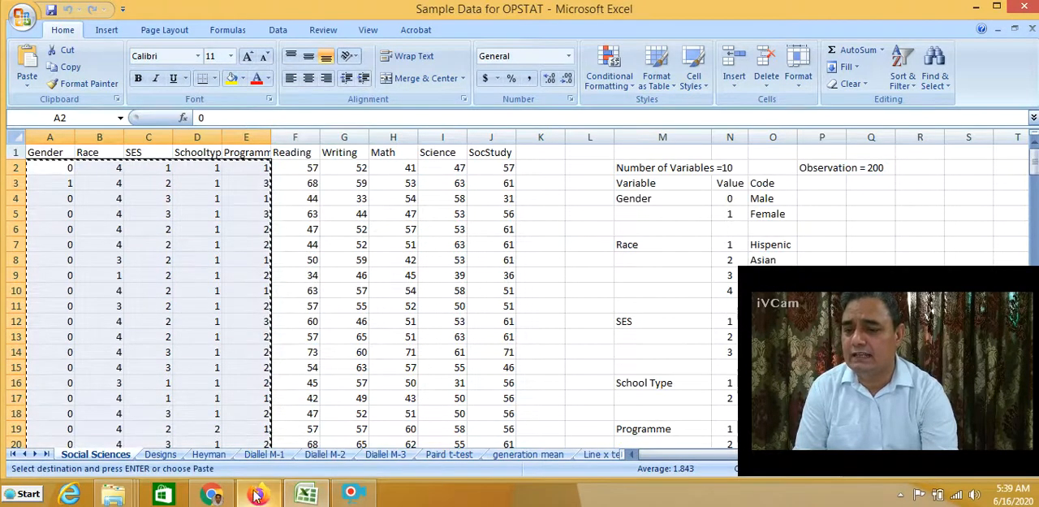
Switch to Chrome and paste the copied values into the data text area of the Crosstabulation page
{"action": "left_click", "coordinate": [211, 494]}
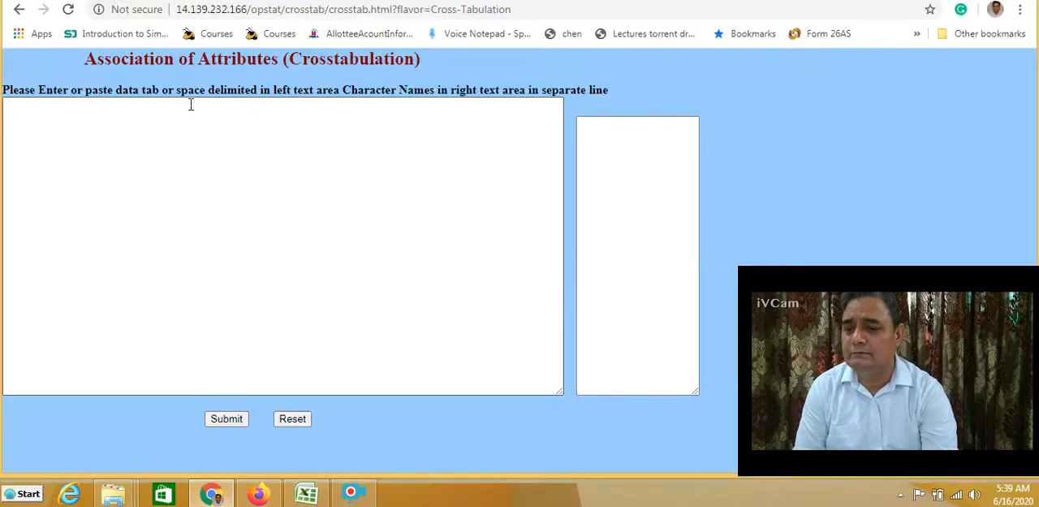
{"action": "left_click", "coordinate": [31, 105]}
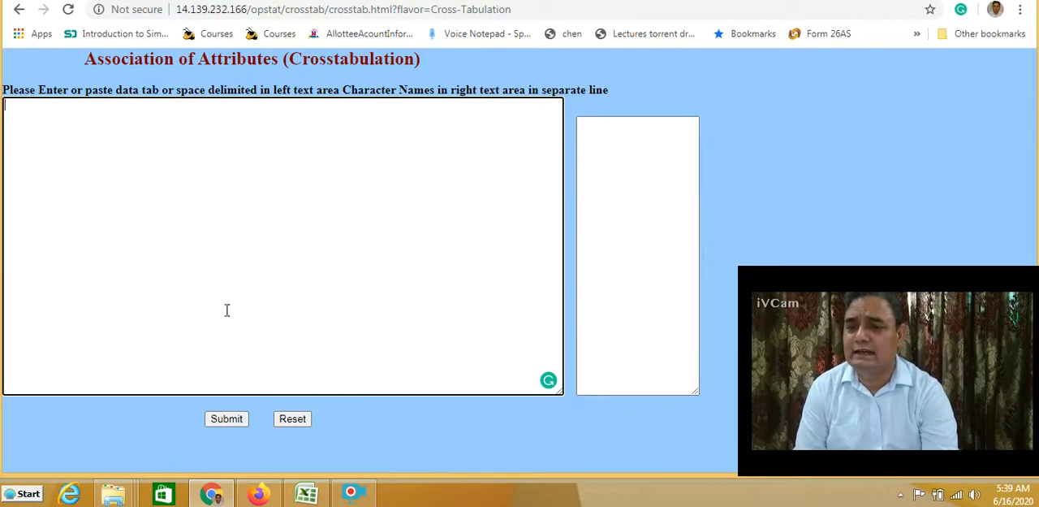
{"action": "right_click", "coordinate": [10, 108]}
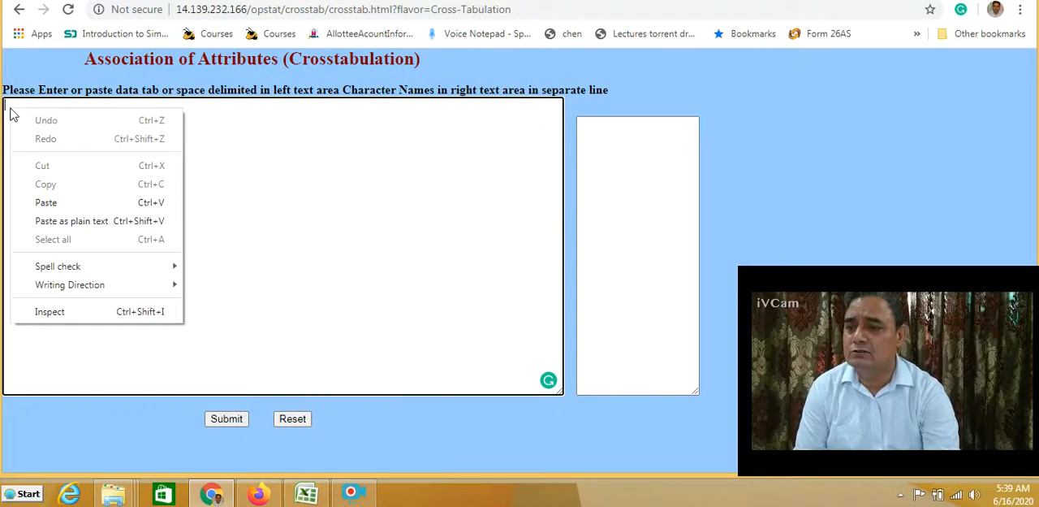
{"action": "left_click", "coordinate": [70, 203]}
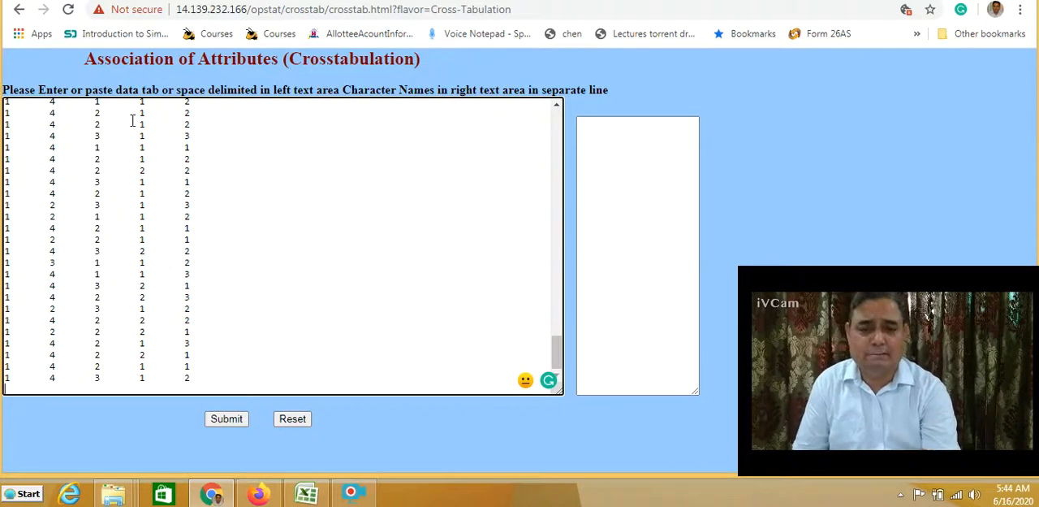
Switch to Excel and copy the variable names Gender, Race, SES, SchoolType and Programme from cells M29:M33
{"action": "left_click", "coordinate": [620, 127]}
{"action": "left_click", "coordinate": [619, 126]}
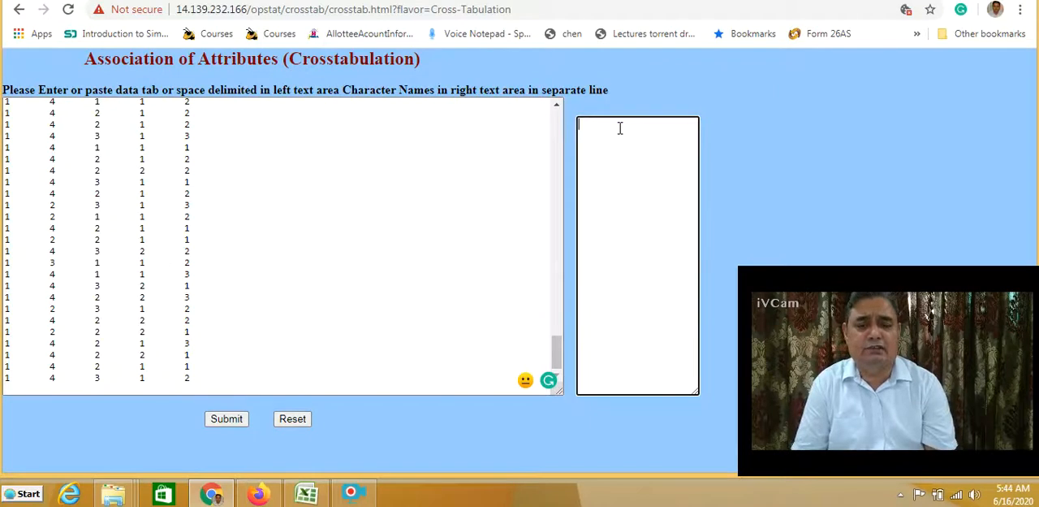
{"action": "left_click", "coordinate": [306, 497]}
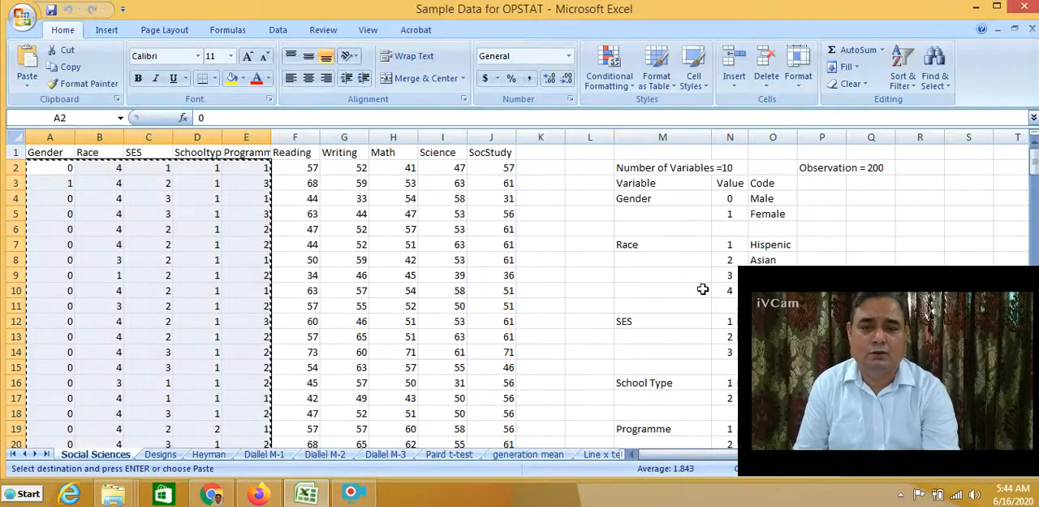
{"action": "left_click_drag", "start_coordinate": [1034, 162], "coordinate": [1026, 205]}
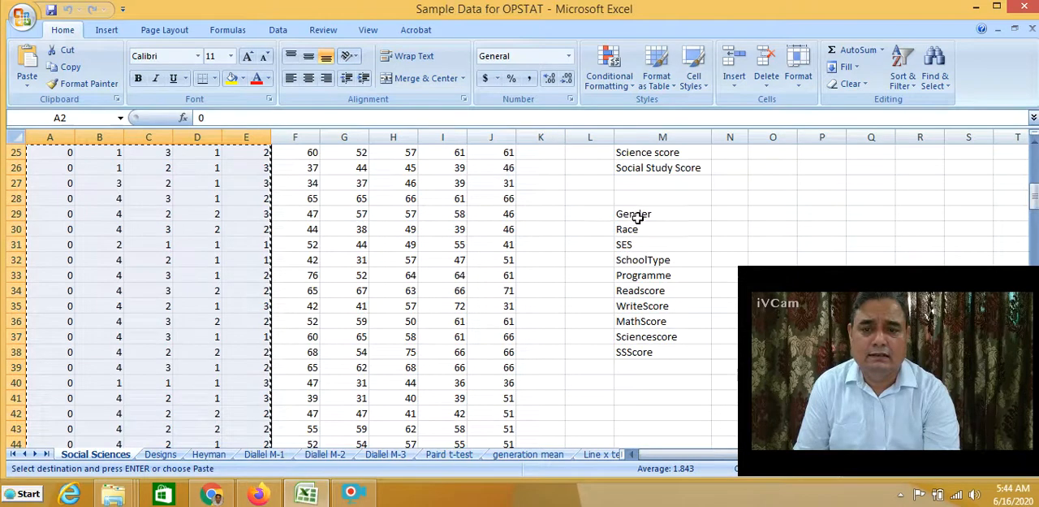
{"action": "left_click_drag", "start_coordinate": [636, 212], "coordinate": [637, 260]}
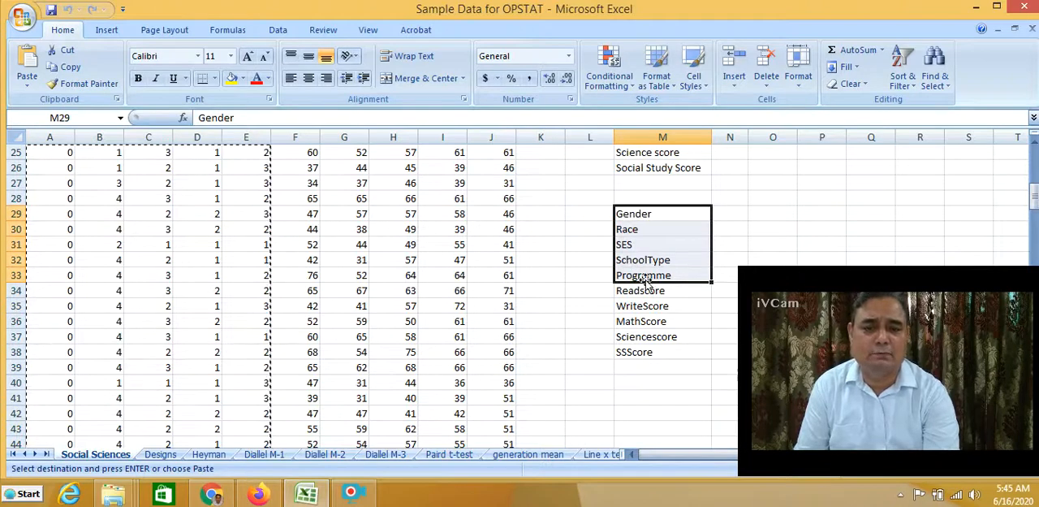
{"action": "right_click", "coordinate": [639, 263]}
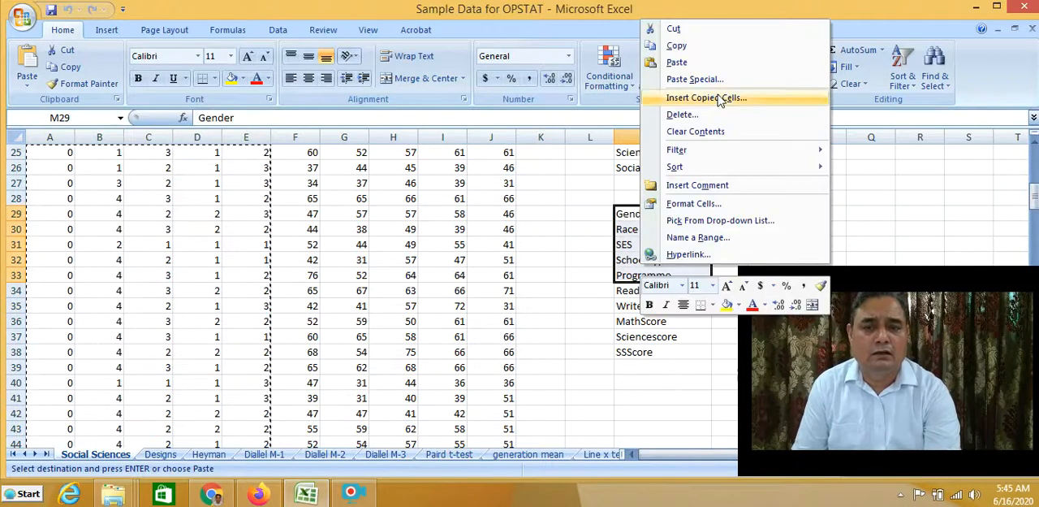
{"action": "left_click", "coordinate": [694, 47]}
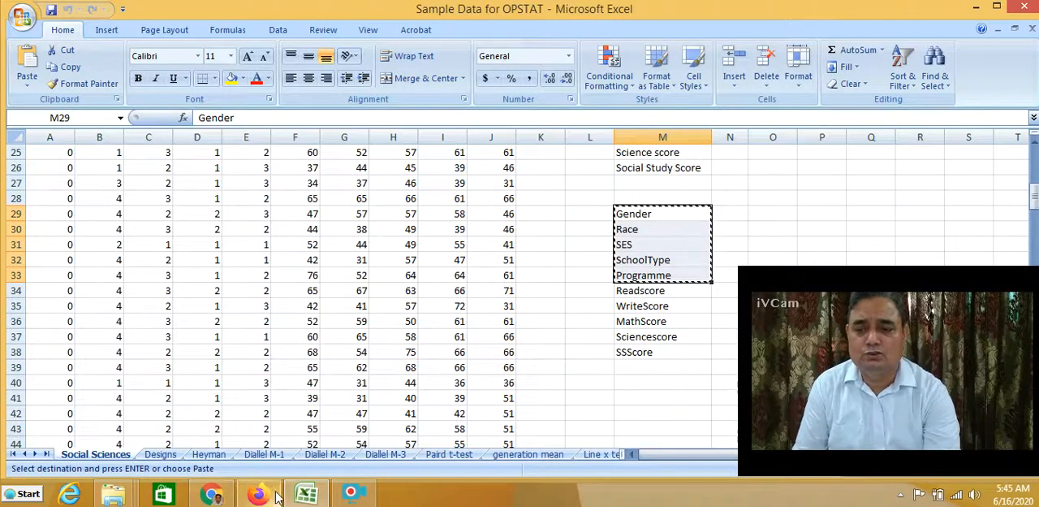
Switch to Chrome, paste the names into the character names text area and submit the crosstabulation data
{"action": "left_click", "coordinate": [212, 496]}
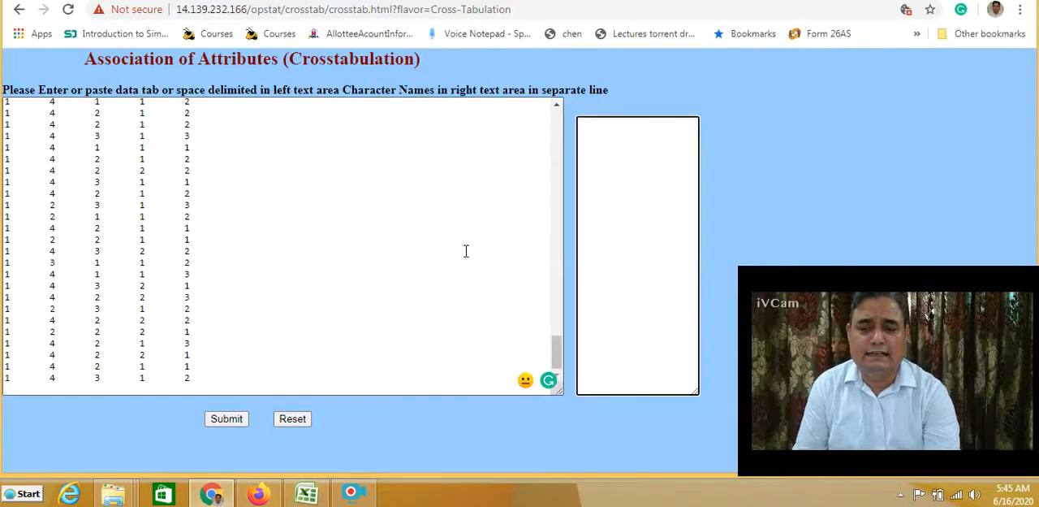
{"action": "right_click", "coordinate": [591, 128]}
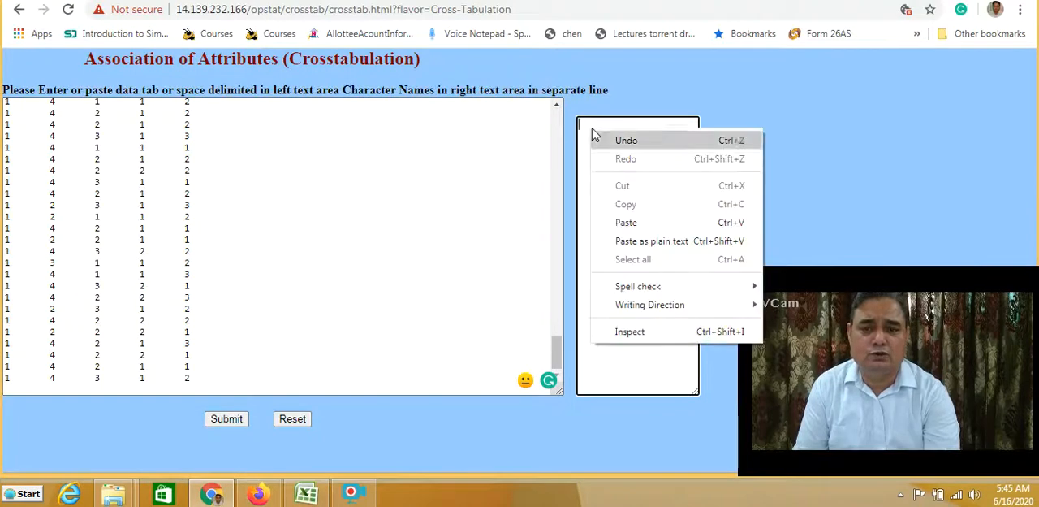
{"action": "left_click", "coordinate": [663, 225]}
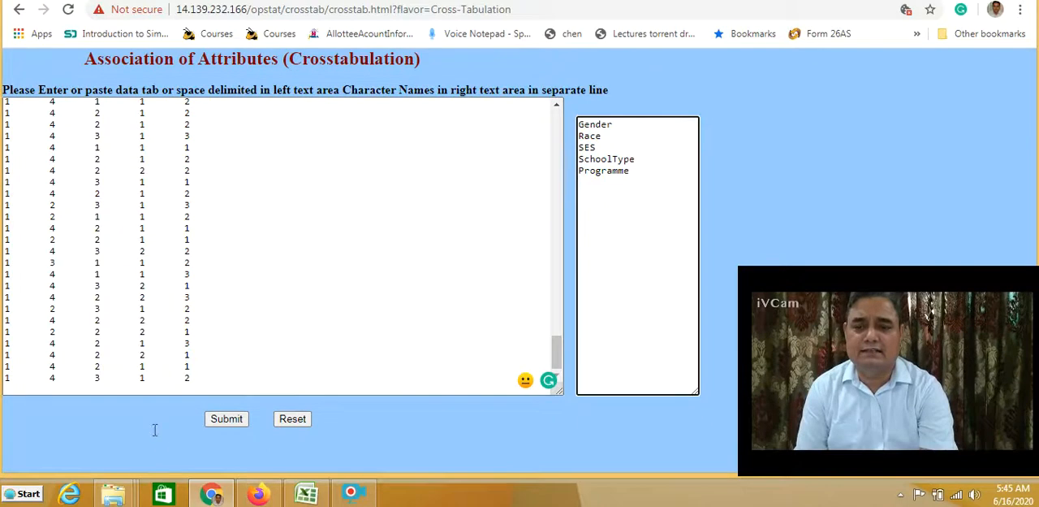
{"action": "left_click", "coordinate": [227, 420]}
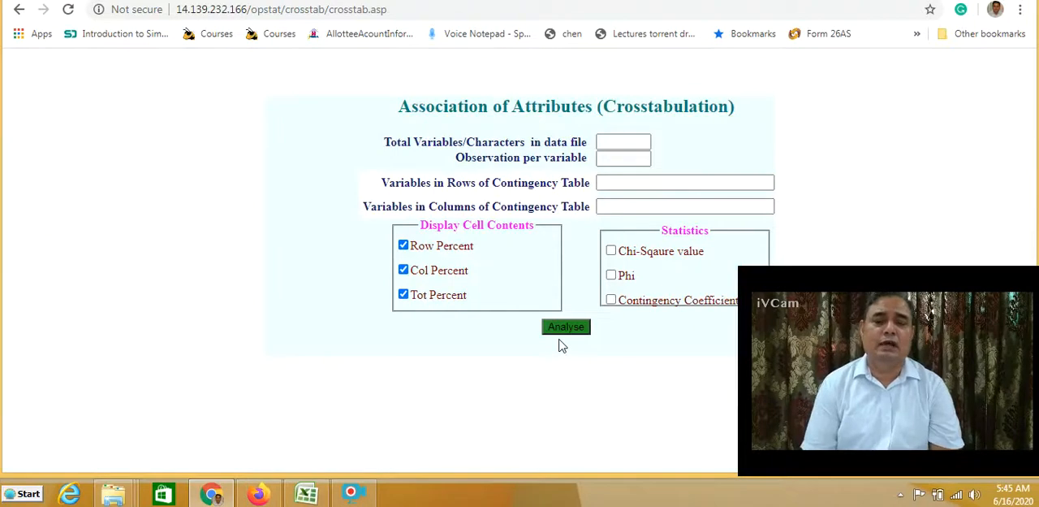
Set the total variables in the data file to 5 and the observations per variable to 200
{"action": "left_click", "coordinate": [622, 141]}
{"action": "left_click", "coordinate": [622, 141]}
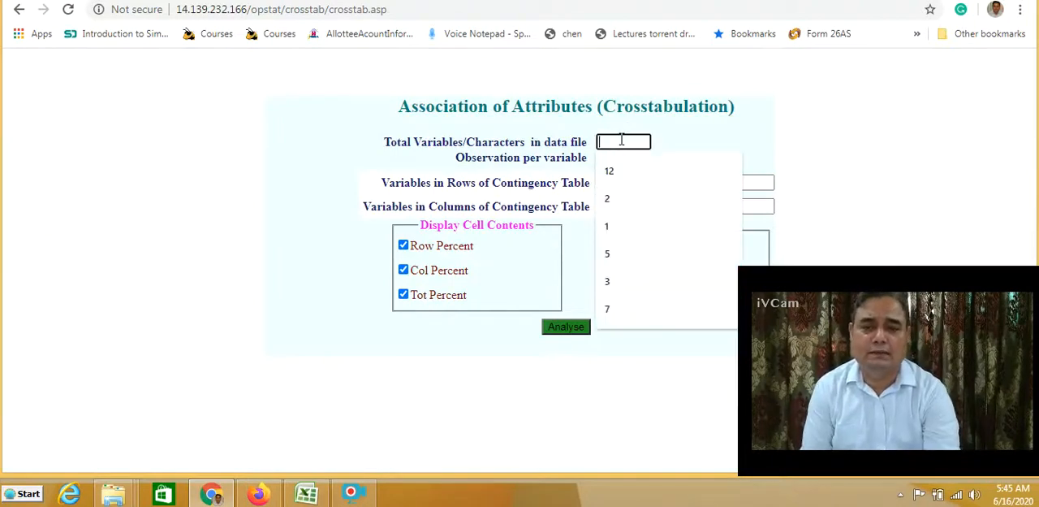
{"action": "left_click", "coordinate": [620, 257]}
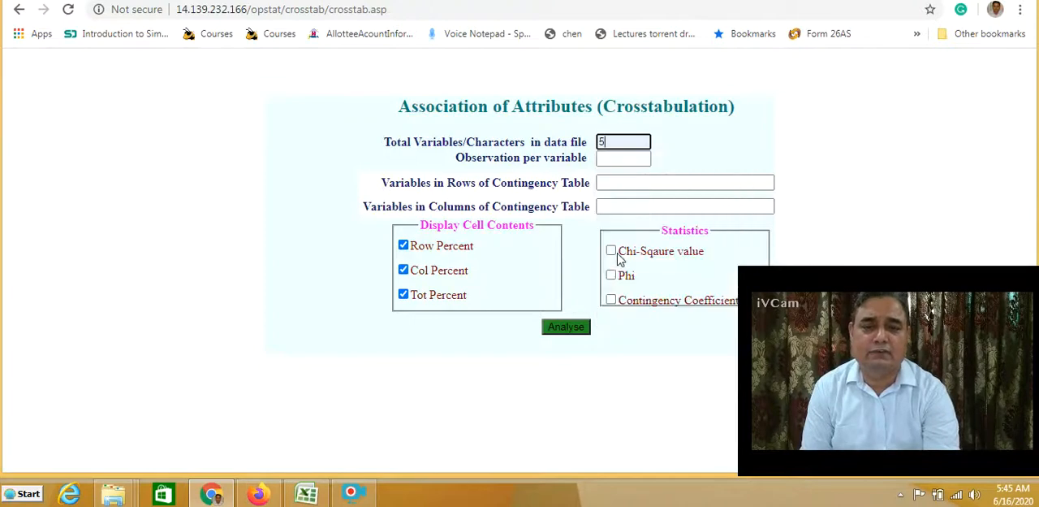
{"action": "left_click", "coordinate": [614, 157]}
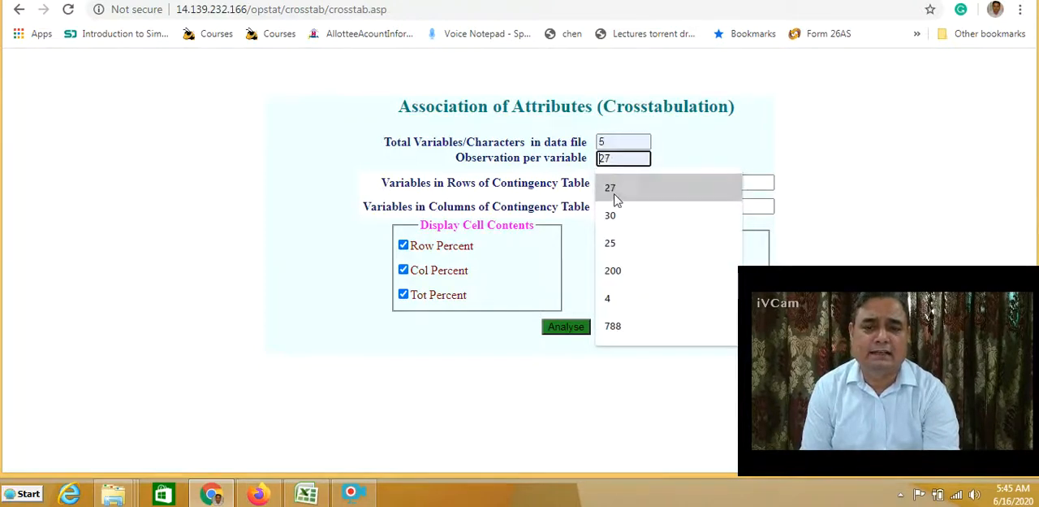
{"action": "left_click", "coordinate": [621, 272]}
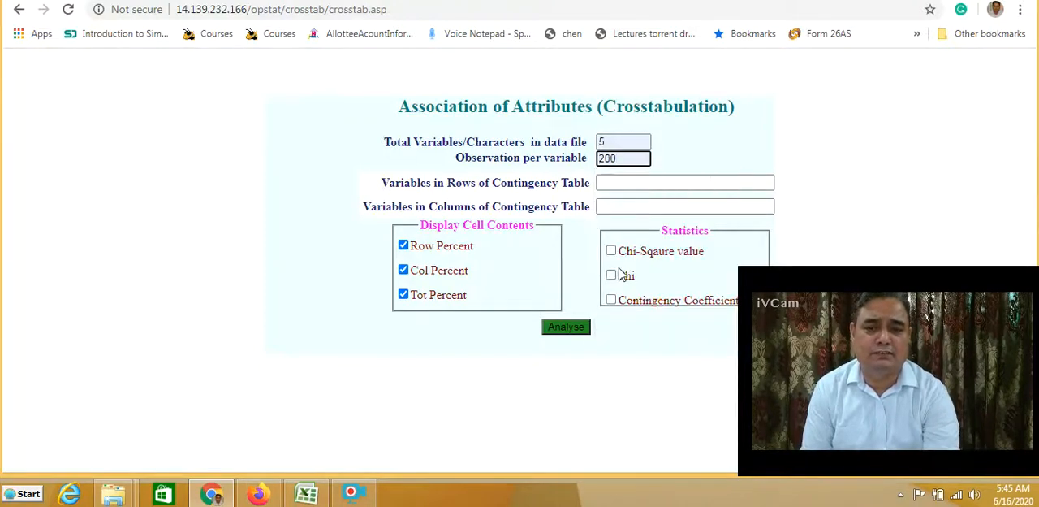
{"action": "left_click", "coordinate": [844, 173]}
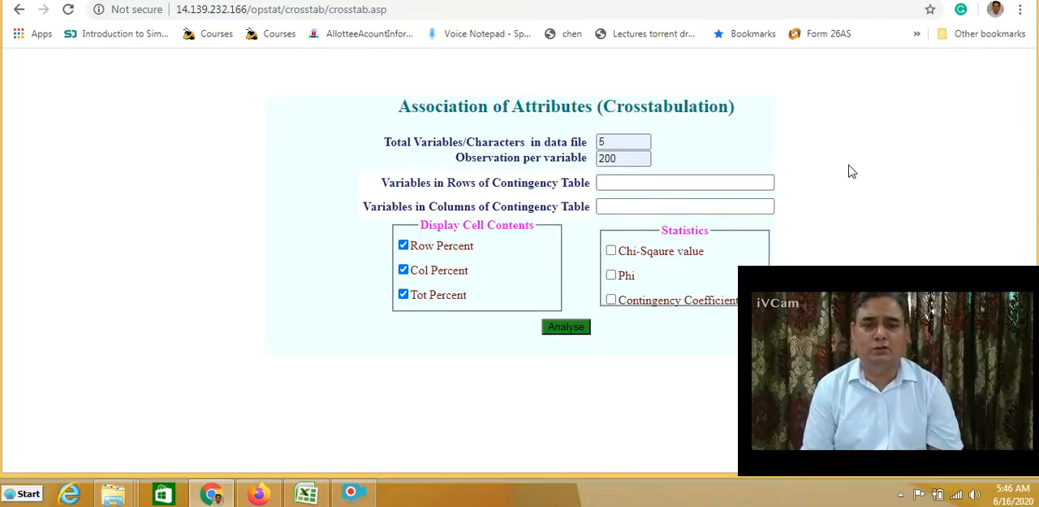
Assign variable 3 to the rows and variable 4 to the columns of the contingency table
{"action": "left_click", "coordinate": [632, 185]}
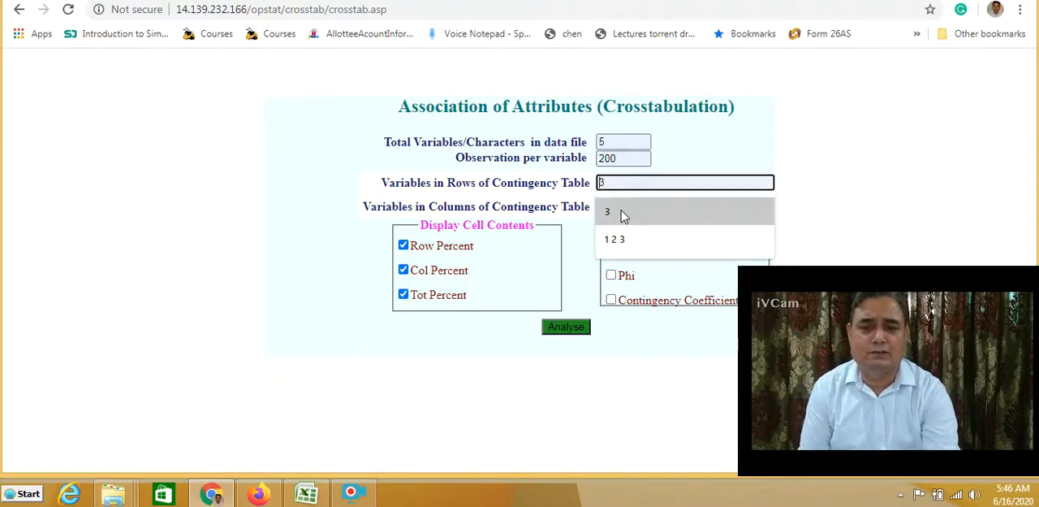
{"action": "left_click", "coordinate": [622, 213]}
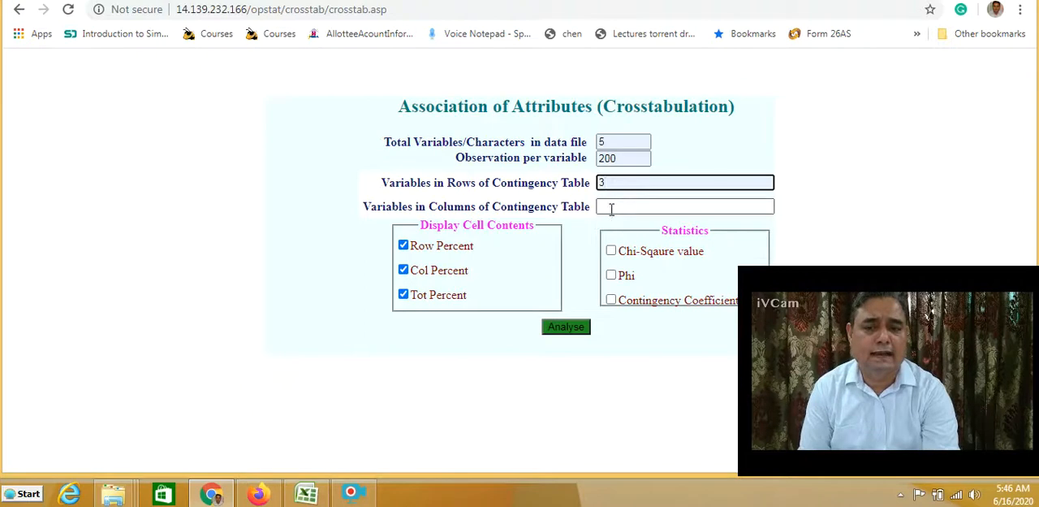
{"action": "left_click", "coordinate": [612, 208]}
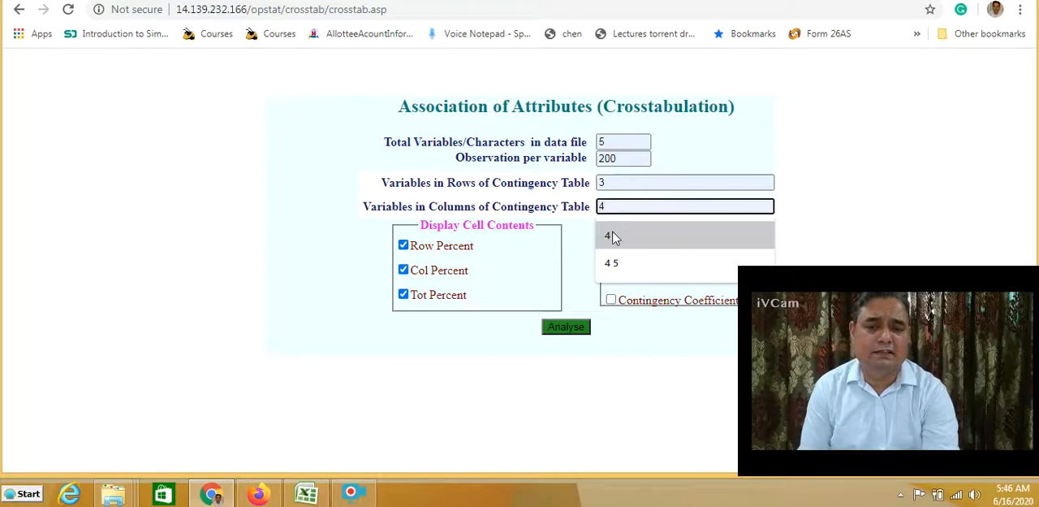
{"action": "left_click", "coordinate": [614, 236]}
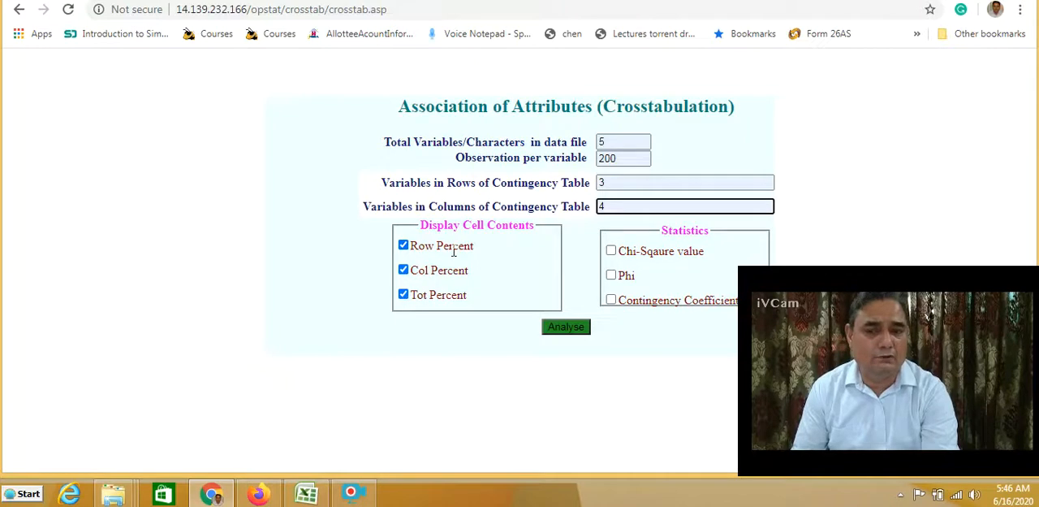
Limit the displayed cell contents to the total percent and include the Chi-Square value in the statistics
{"action": "left_click", "coordinate": [404, 270]}
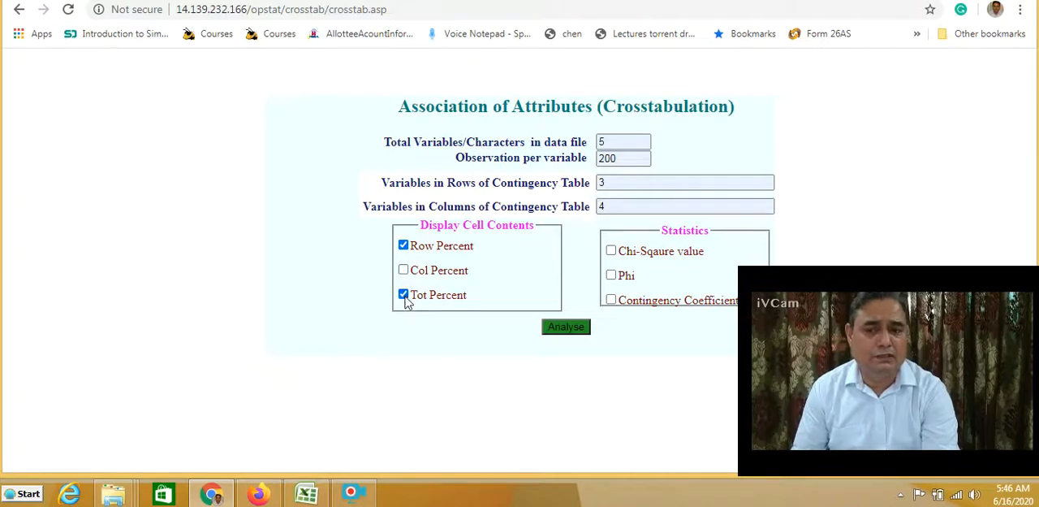
{"action": "left_click", "coordinate": [403, 295]}
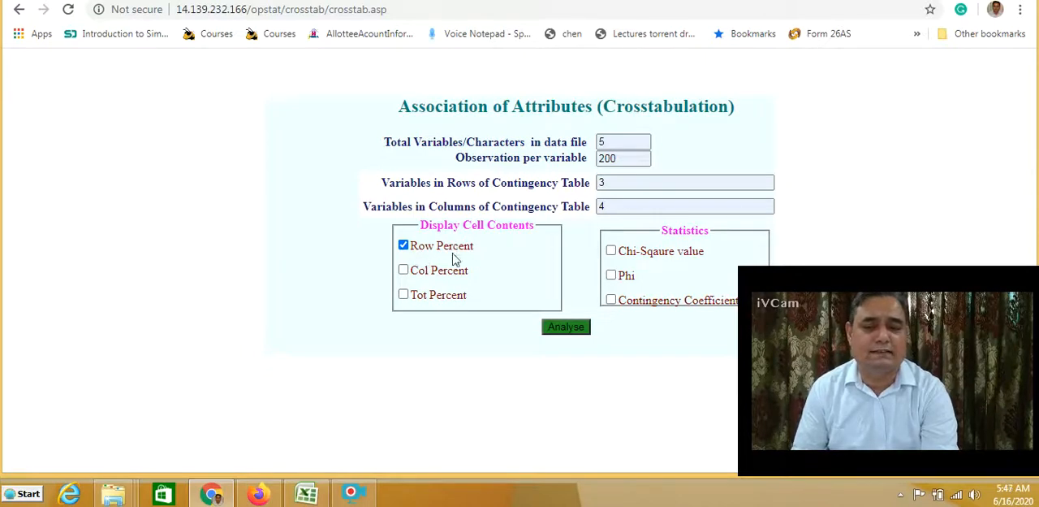
{"action": "left_click", "coordinate": [404, 271]}
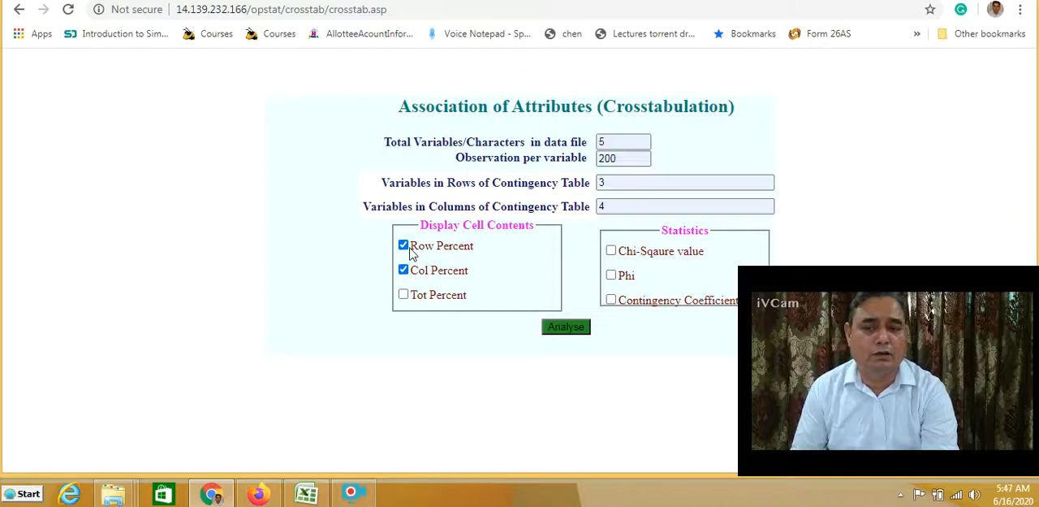
{"action": "left_click", "coordinate": [404, 244]}
{"action": "left_click", "coordinate": [403, 294]}
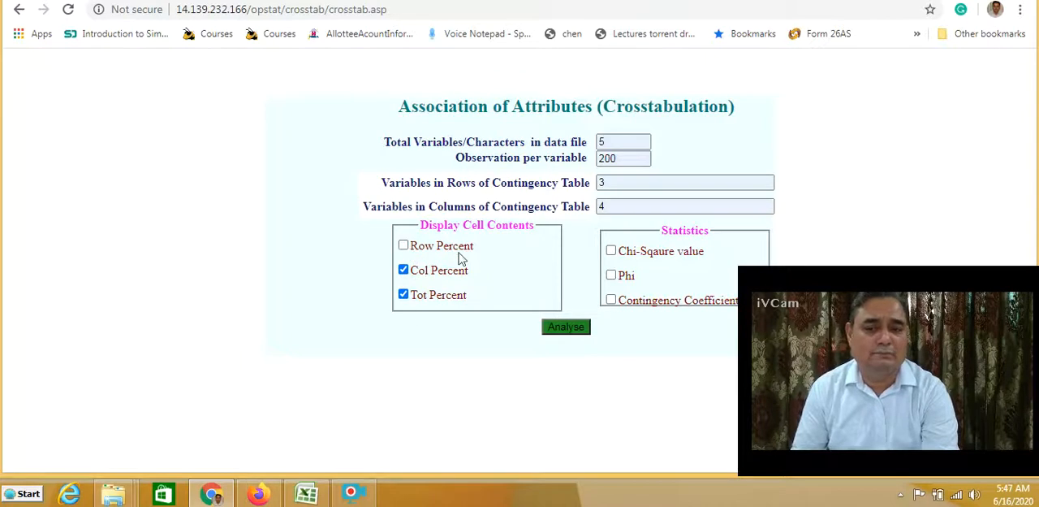
{"action": "left_click", "coordinate": [404, 270]}
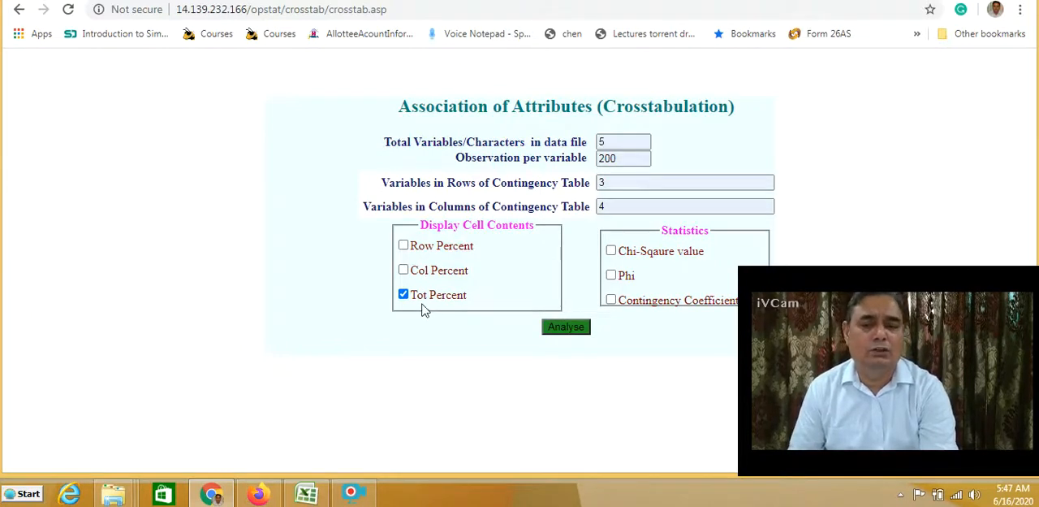
{"action": "left_click", "coordinate": [613, 253]}
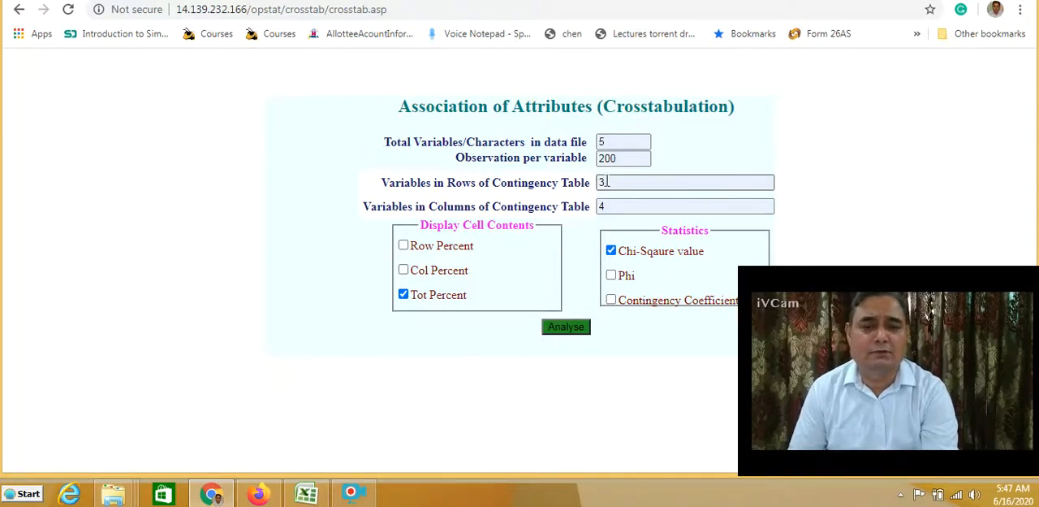
Set the contingency table's row variables to 3 5 and column variables to 1 2 4, and run the analysis
{"action": "left_click", "coordinate": [617, 182]}
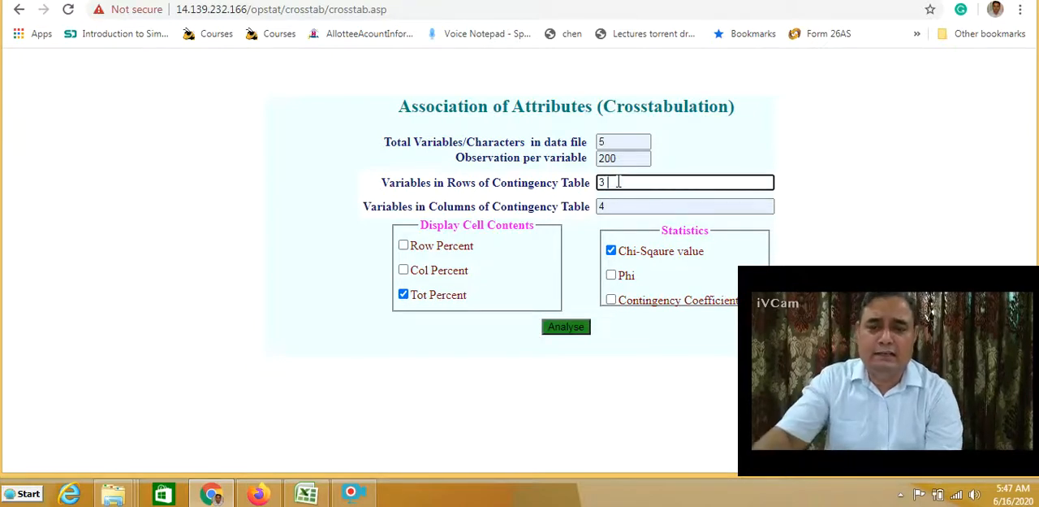
{"action": "type", "text": "5"}
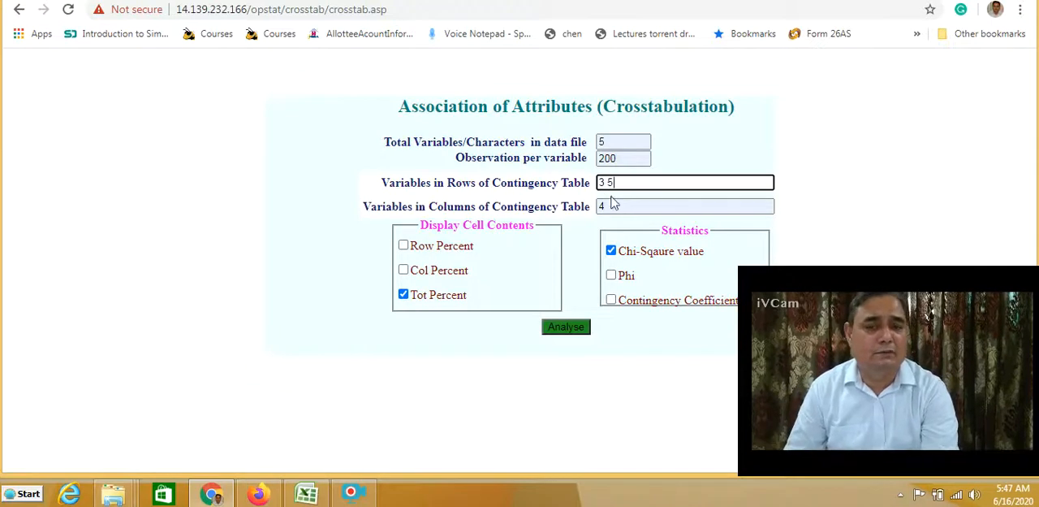
{"action": "left_click", "coordinate": [610, 206]}
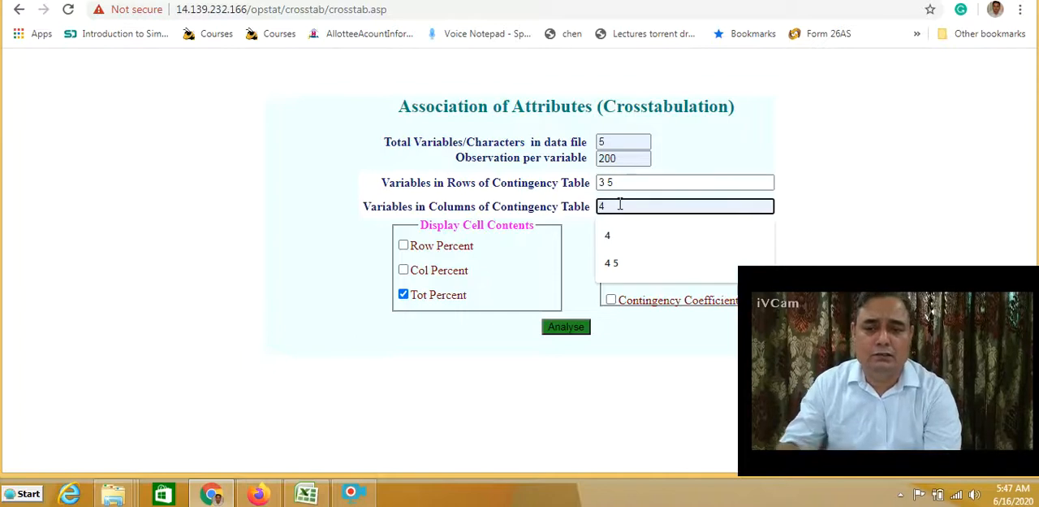
{"action": "type", "text": "1 "}
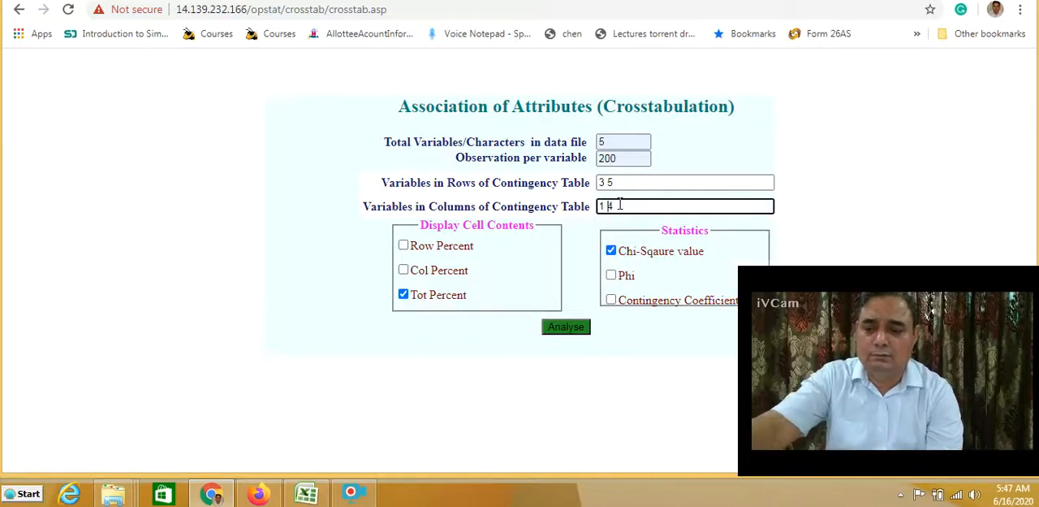
{"action": "type", "text": "2"}
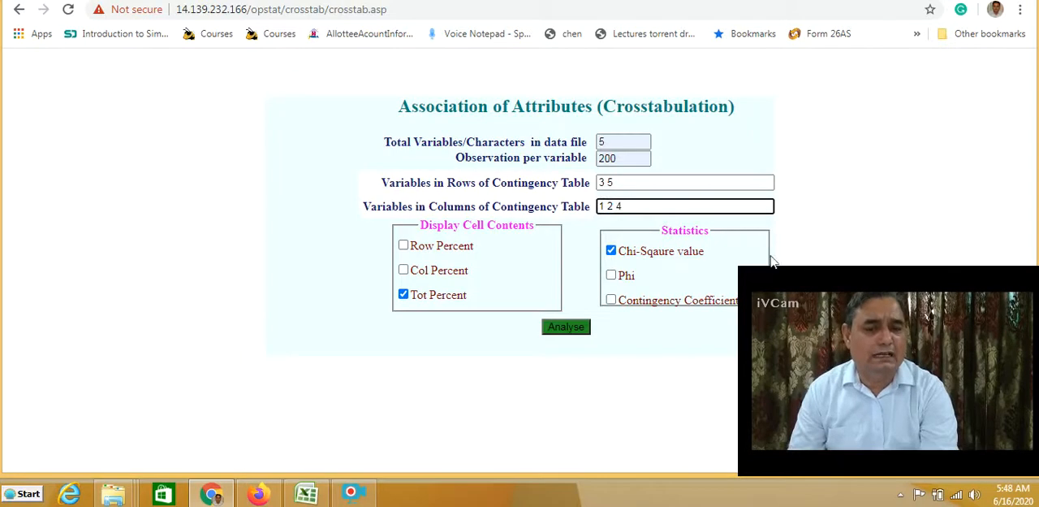
{"action": "left_click", "coordinate": [569, 329]}
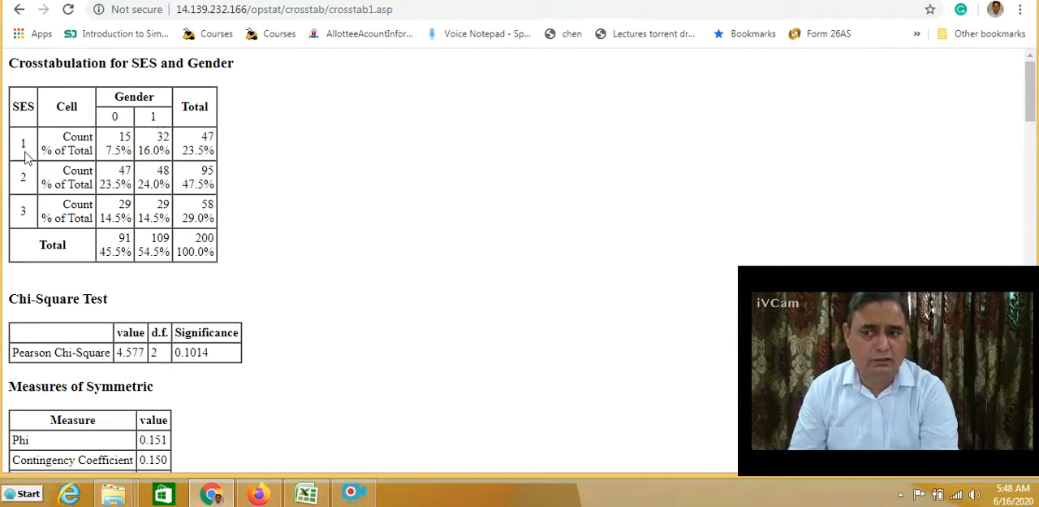
Examine the counts, total percentages, chi-square significance and symmetric measures across the crosstabulations from SES and Gender to Programme and SchoolType
{"action": "double_click", "coordinate": [124, 137]}
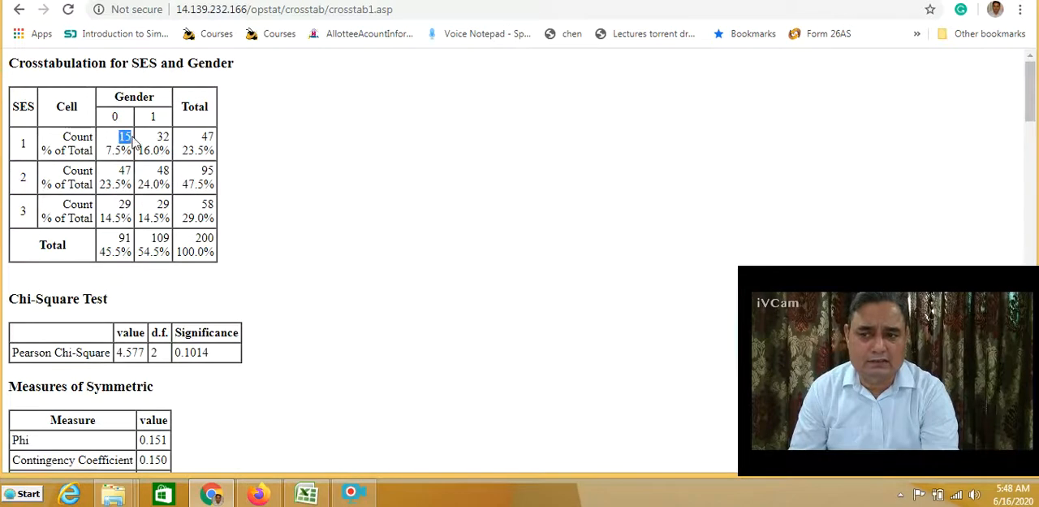
{"action": "left_click_drag", "start_coordinate": [106, 151], "coordinate": [121, 151]}
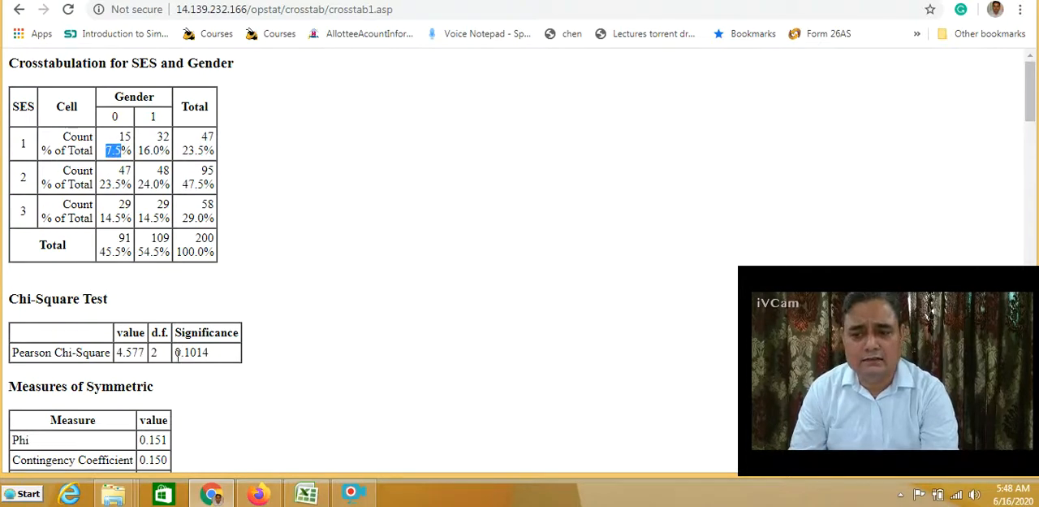
{"action": "left_click_drag", "start_coordinate": [175, 352], "coordinate": [217, 350]}
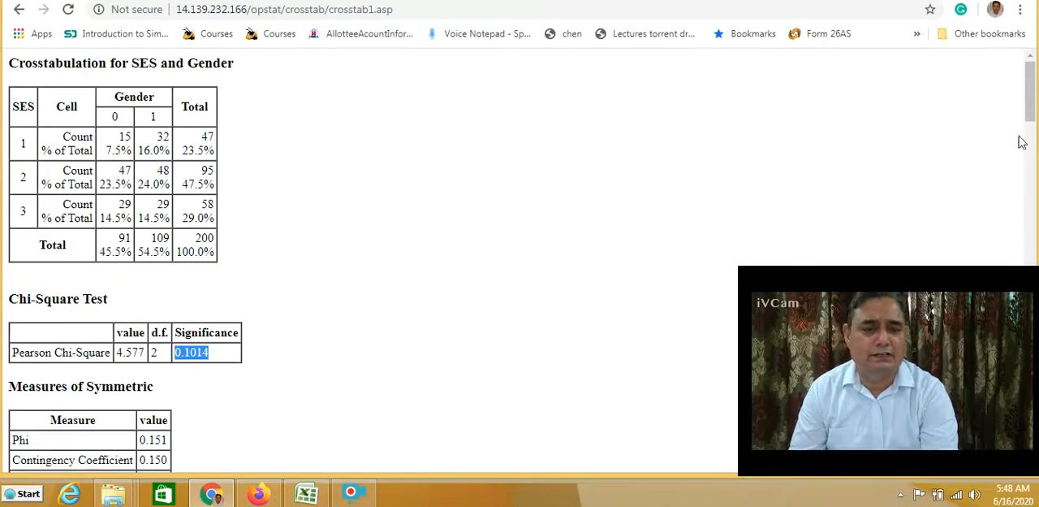
{"action": "left_click_drag", "start_coordinate": [1031, 103], "coordinate": [1033, 149]}
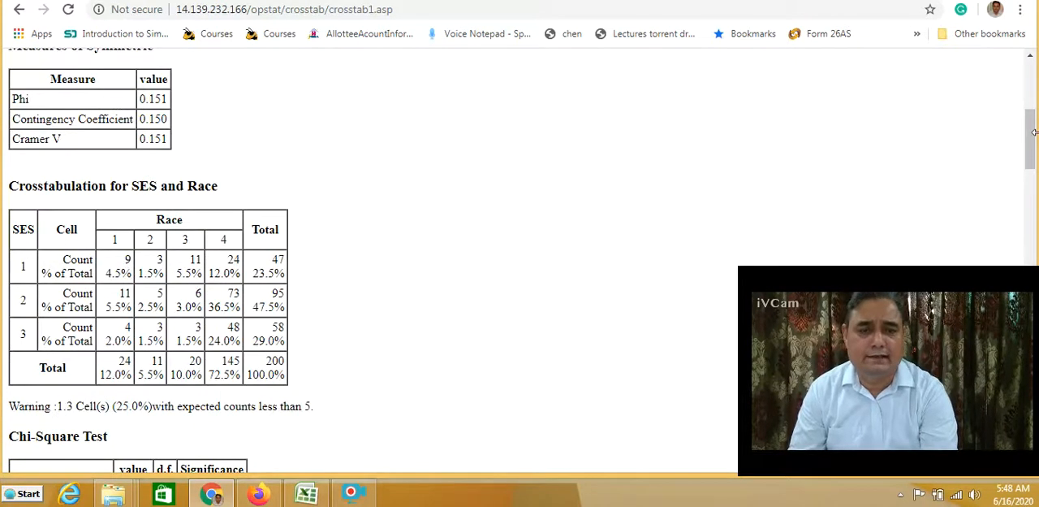
{"action": "left_click_drag", "start_coordinate": [1033, 149], "coordinate": [1033, 169]}
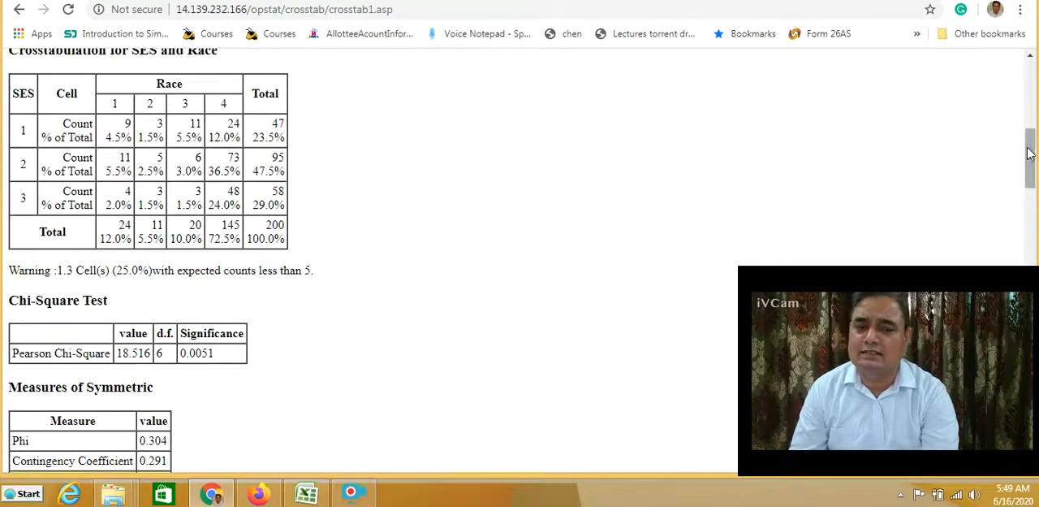
{"action": "left_click_drag", "start_coordinate": [1029, 152], "coordinate": [1007, 456]}
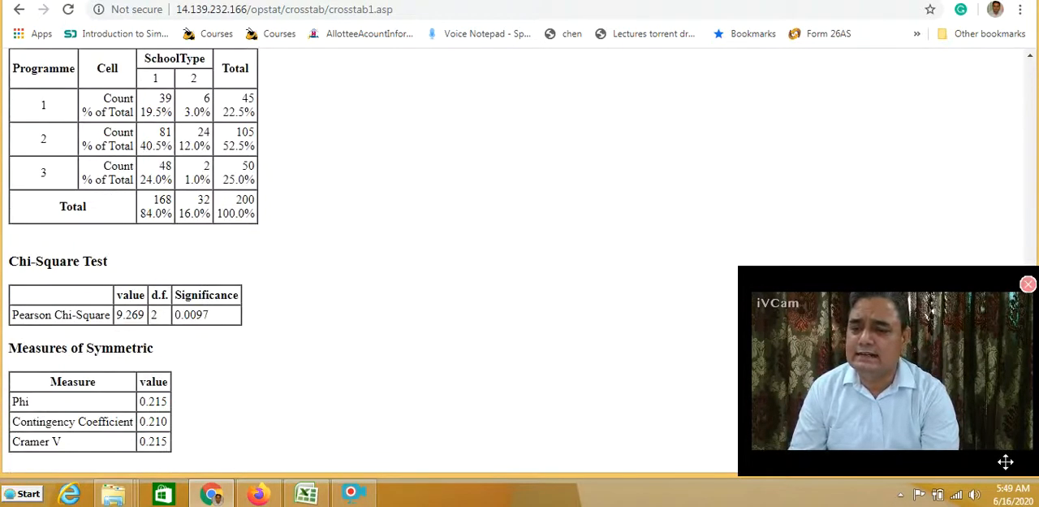